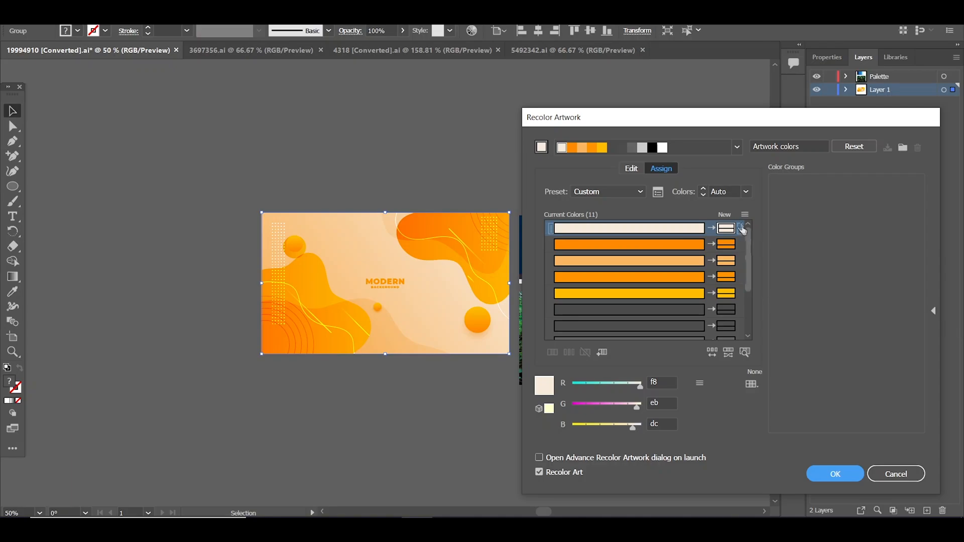
Reorder the new colors by lightness and Hue - backward, finishing with the Hue - forward order
left_click(796, 268)
left_click(746, 215)
left_click(783, 279)
left_click(746, 214)
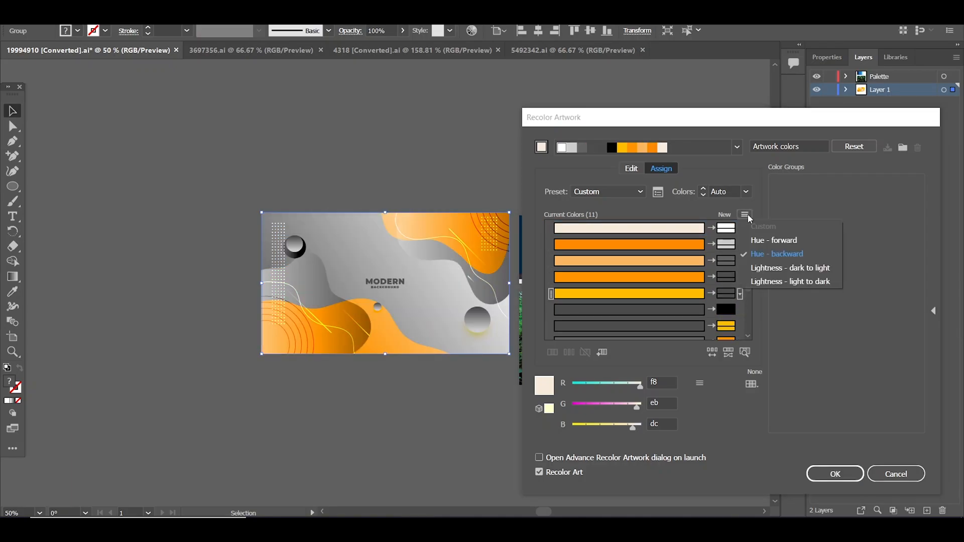
left_click(768, 241)
Randomize the new colors' saturation and brightness several times, and randomize their order several times
left_click(729, 353)
left_click(729, 352)
left_click(729, 352)
left_click(714, 354)
left_click(714, 353)
left_click(713, 353)
left_click(713, 353)
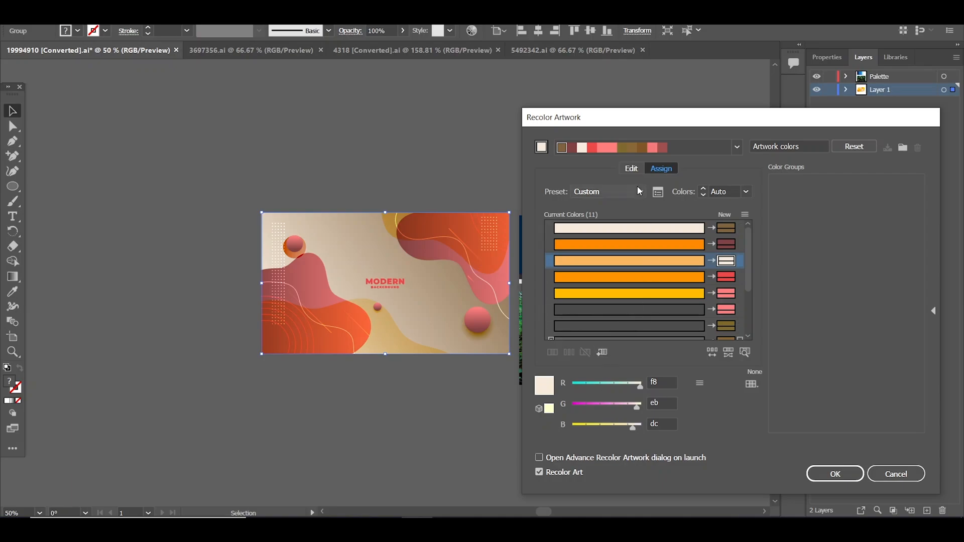
Show the randomized colors on the smooth color wheel and apply the recoloring to the artwork
left_click(632, 168)
left_click(551, 352)
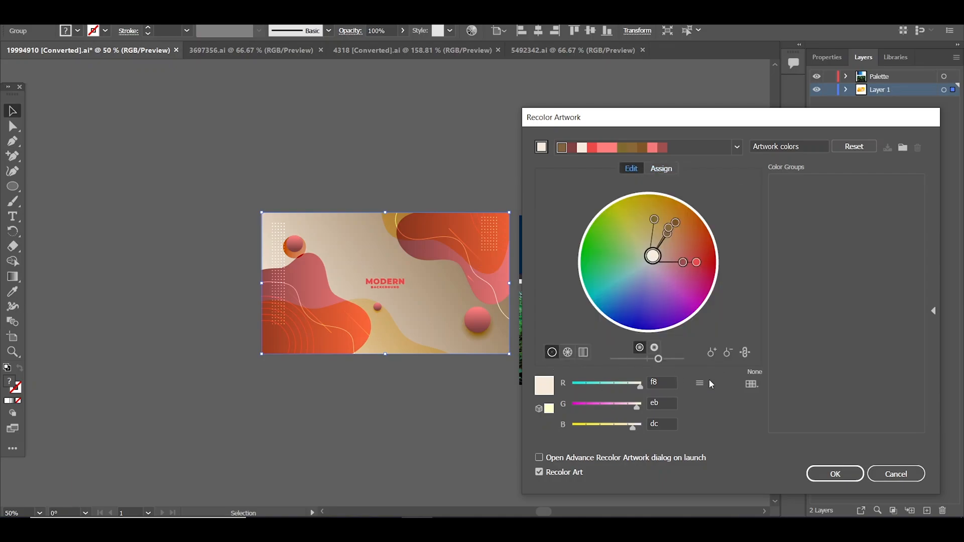
left_click(835, 474)
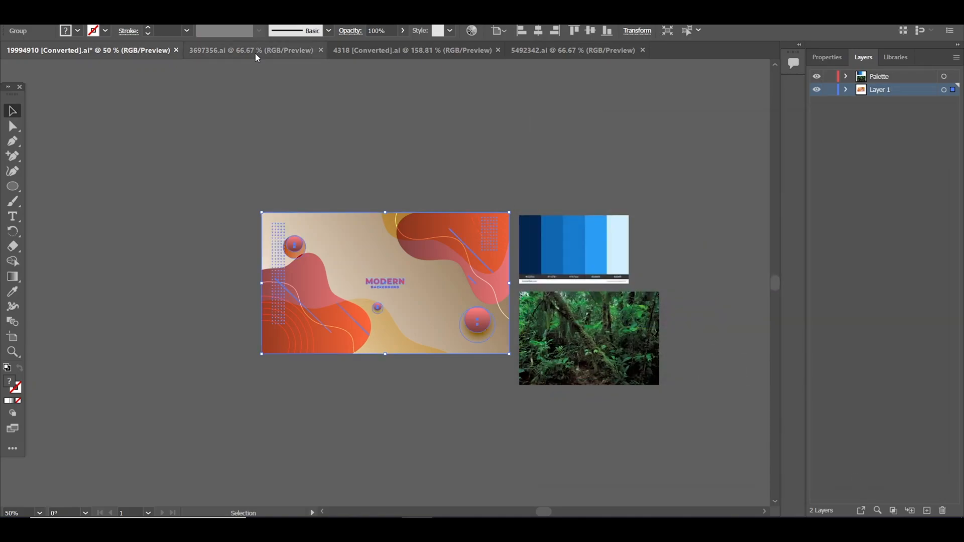
In 3697356.ai, open Recolor Artwork for everything on the OBJECTS layer and place its panel beside the illustration
left_click(251, 50)
left_click(952, 76)
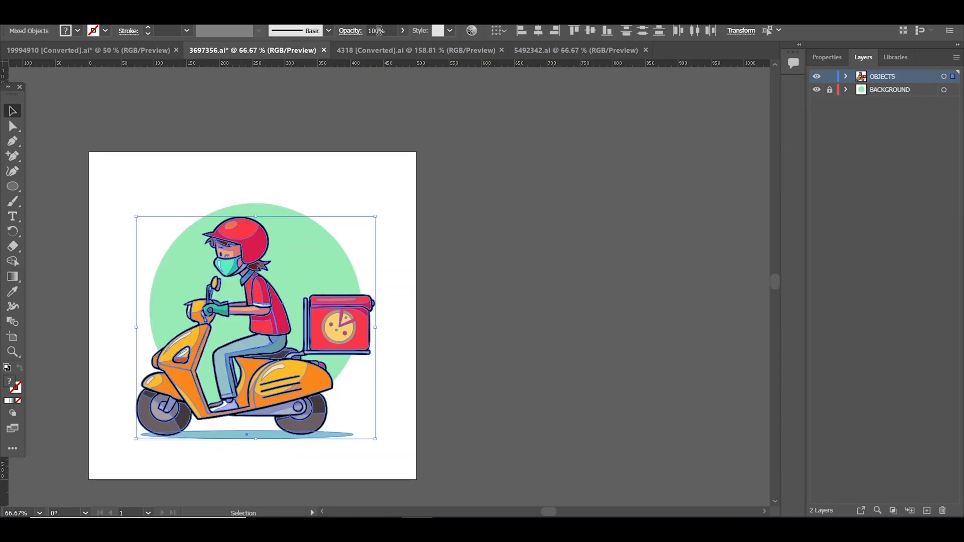
left_click(479, 30)
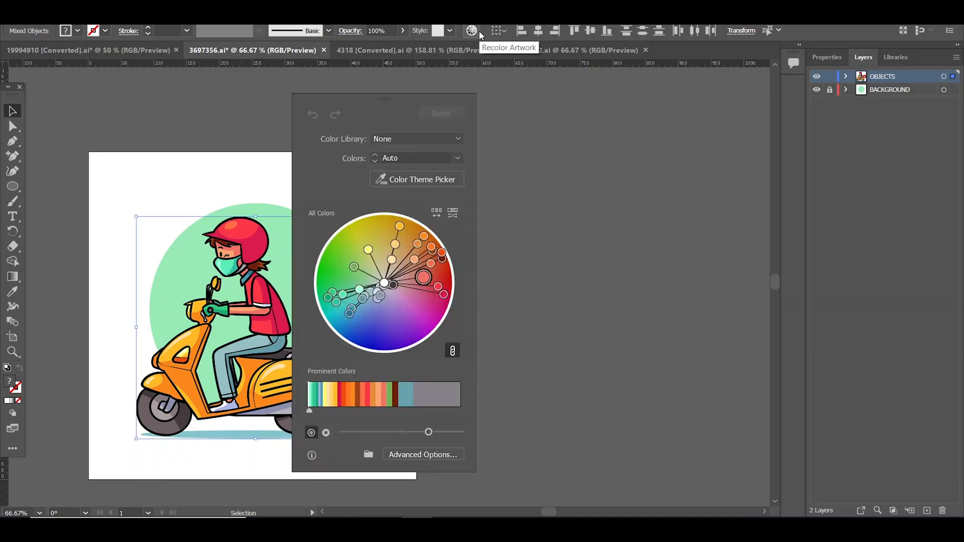
left_click_drag(427, 101, 531, 112)
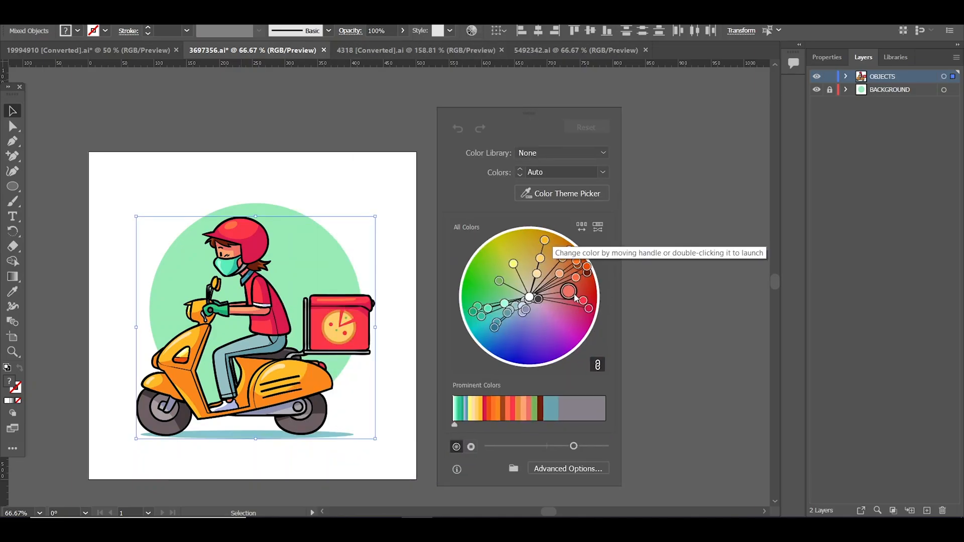
Unlink the harmony colors, shift the large salmon-red handle slightly outward, and open the advanced recolor options
left_click(599, 369)
left_click_drag(569, 291, 572, 291)
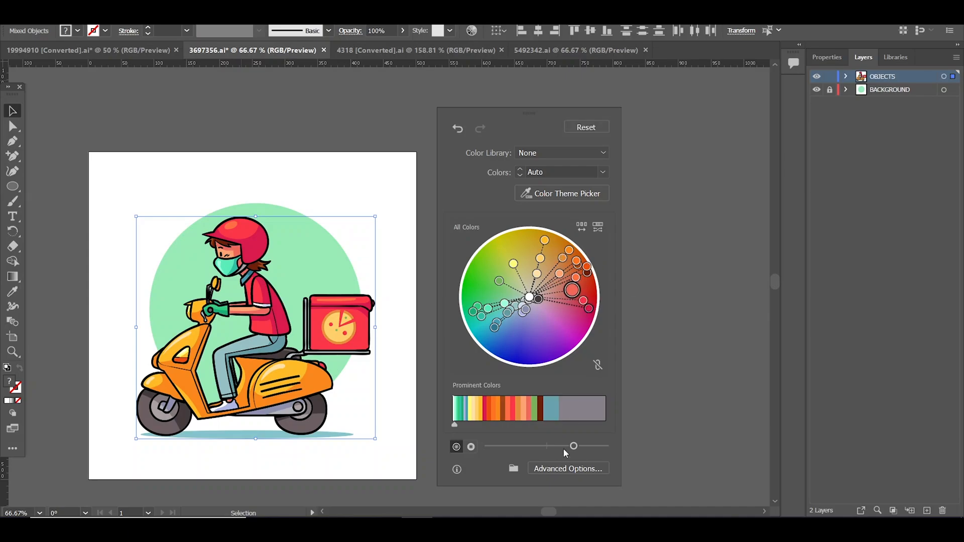
left_click(563, 469)
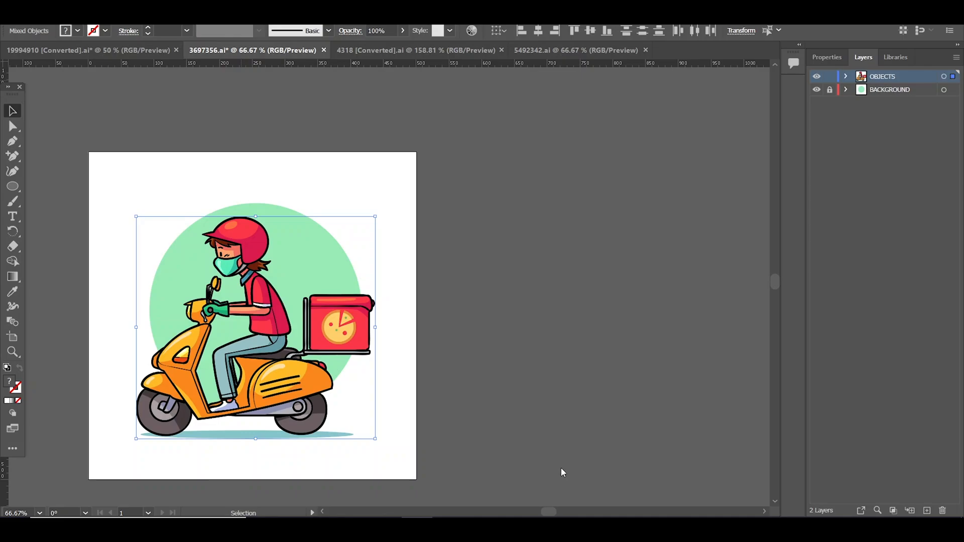
Locate the crimson color in the artwork and turn it dark navy by setting its R value to 00
scroll(671, 267, "down", 10)
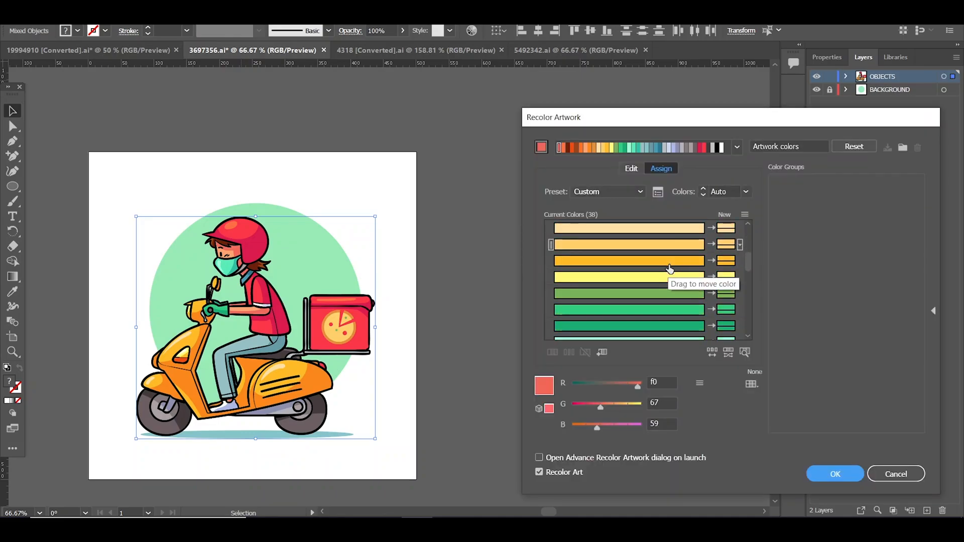
left_click(671, 262)
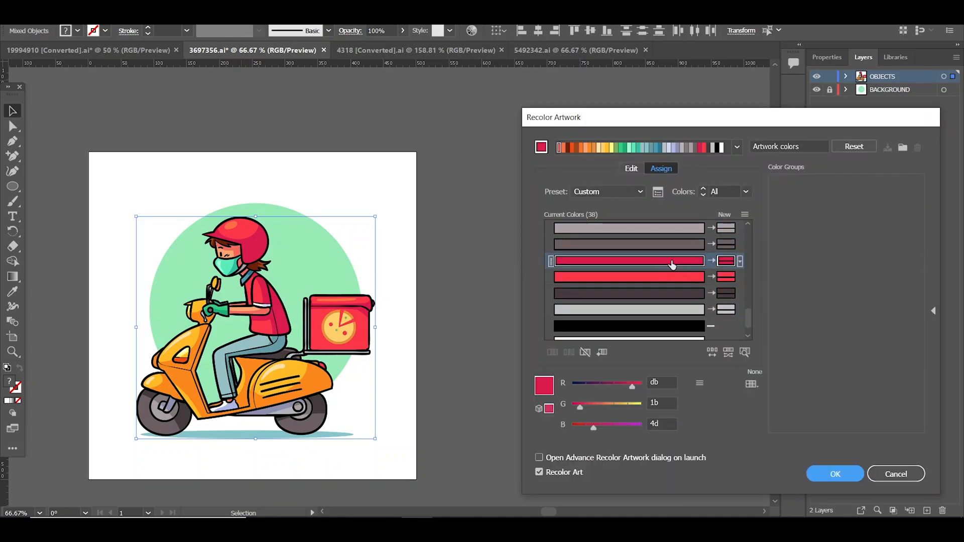
left_click(745, 352)
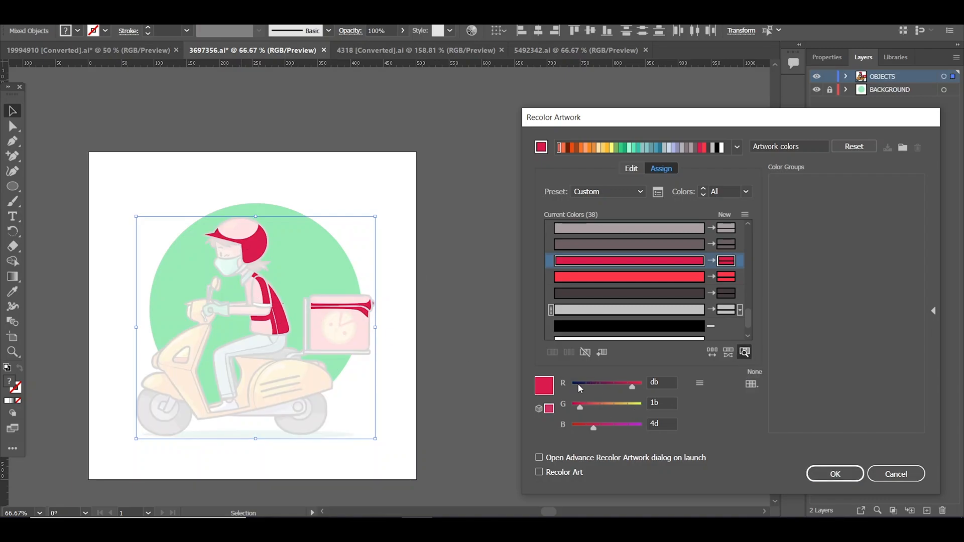
left_click_drag(579, 384, 573, 384)
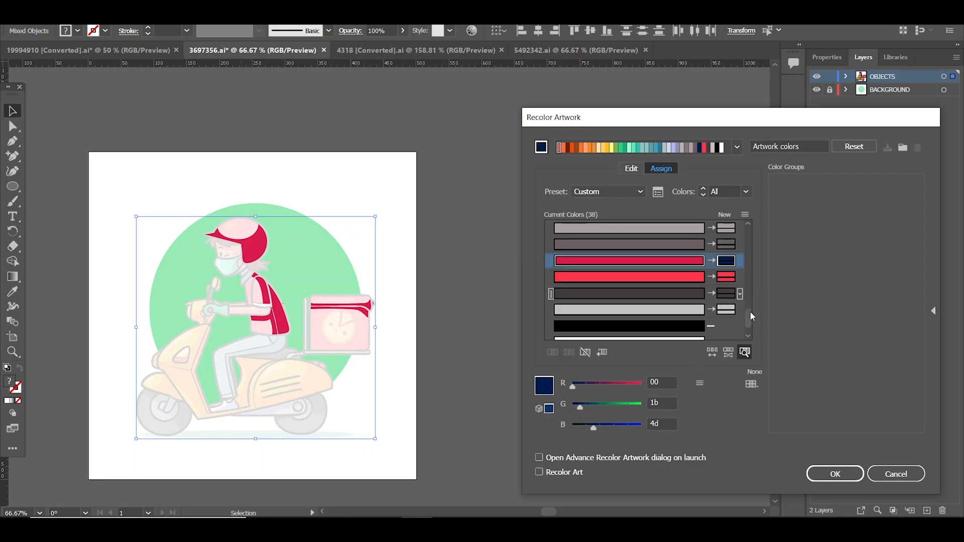
left_click(745, 352)
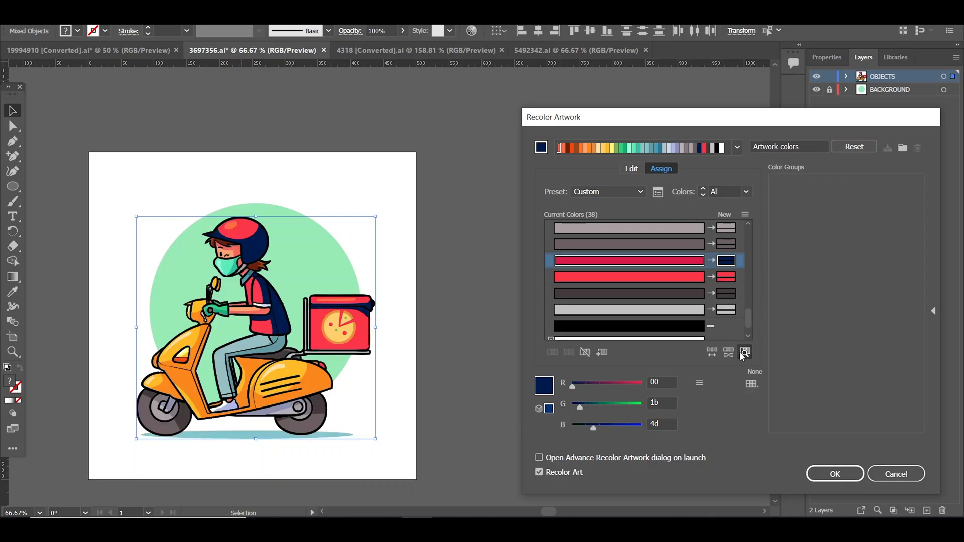
Locate the bright red in the artwork and turn it navy blue with R 10, G 37 and B 66
left_click(741, 277)
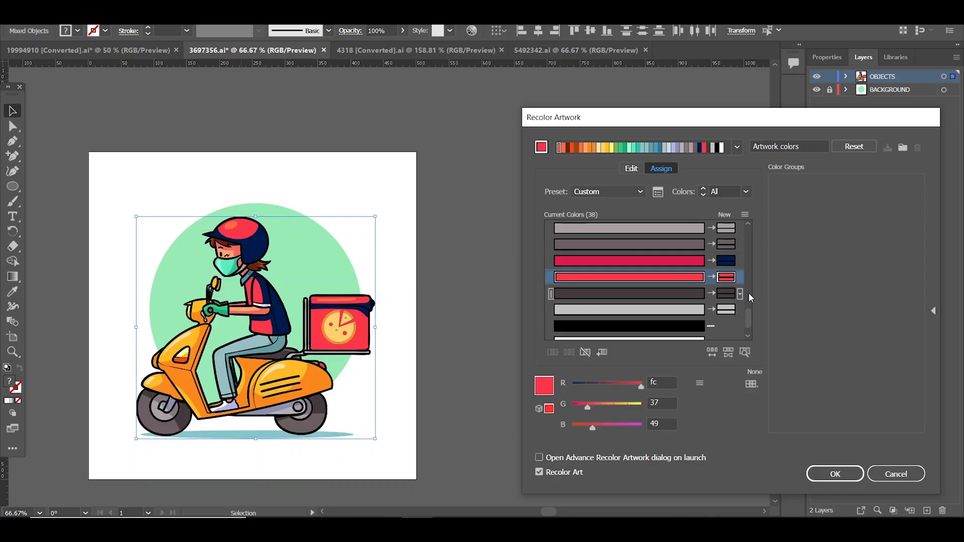
left_click(744, 352)
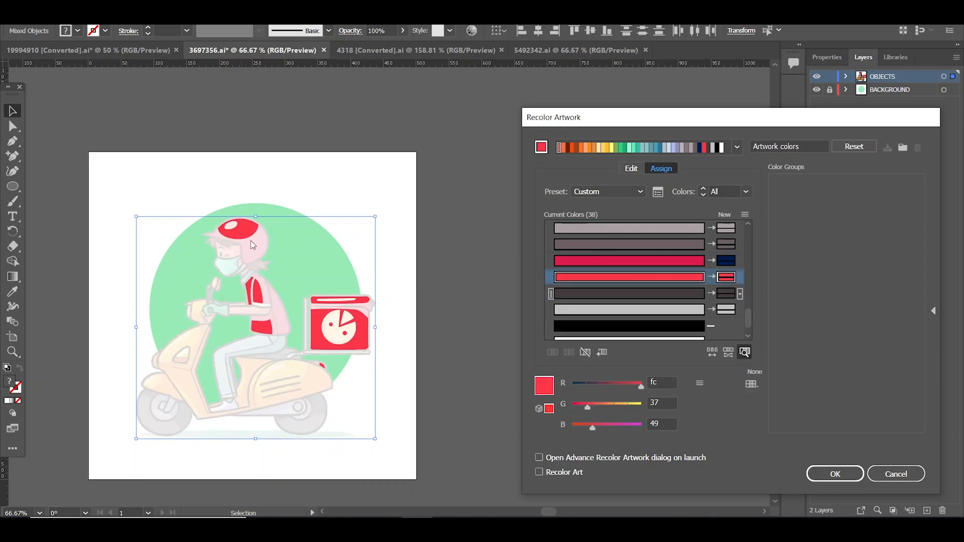
left_click_drag(573, 386, 577, 385)
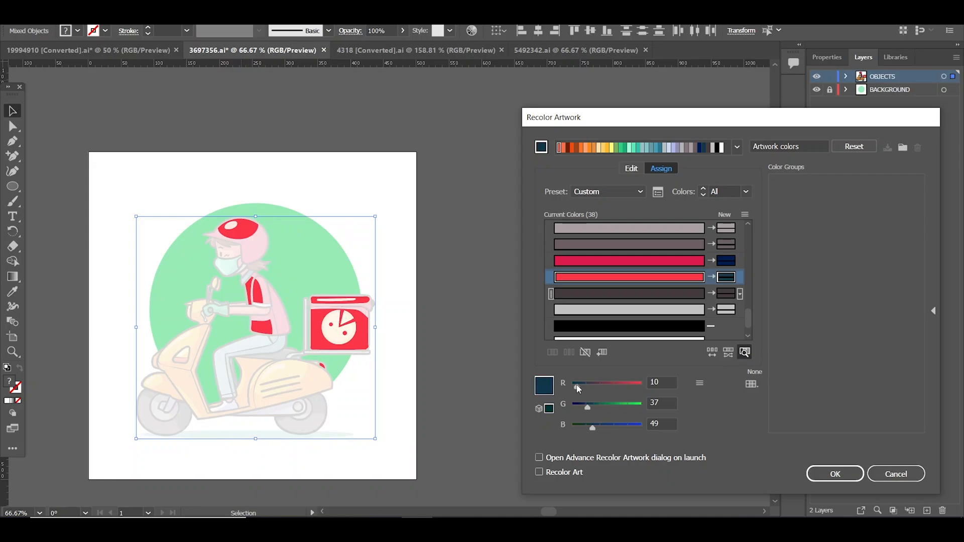
left_click_drag(593, 426, 599, 426)
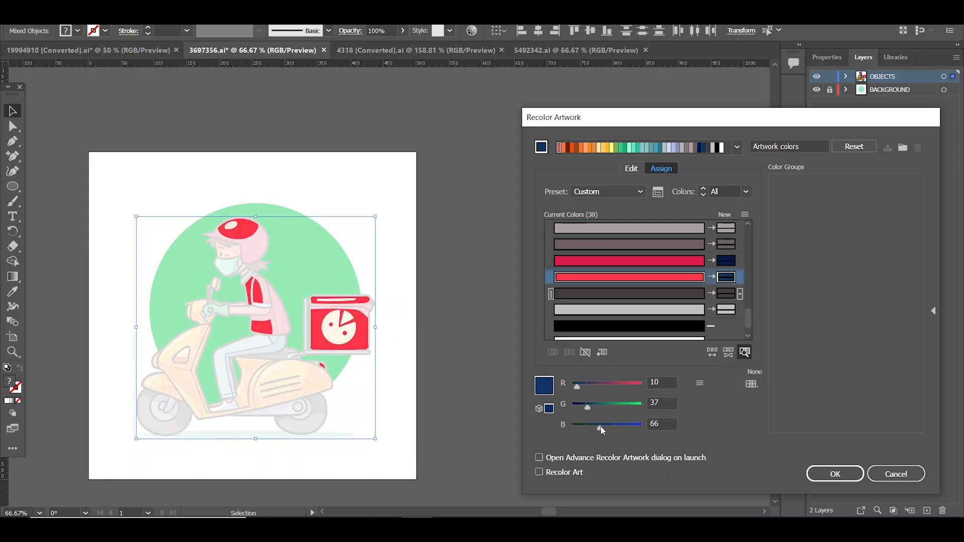
left_click(746, 356)
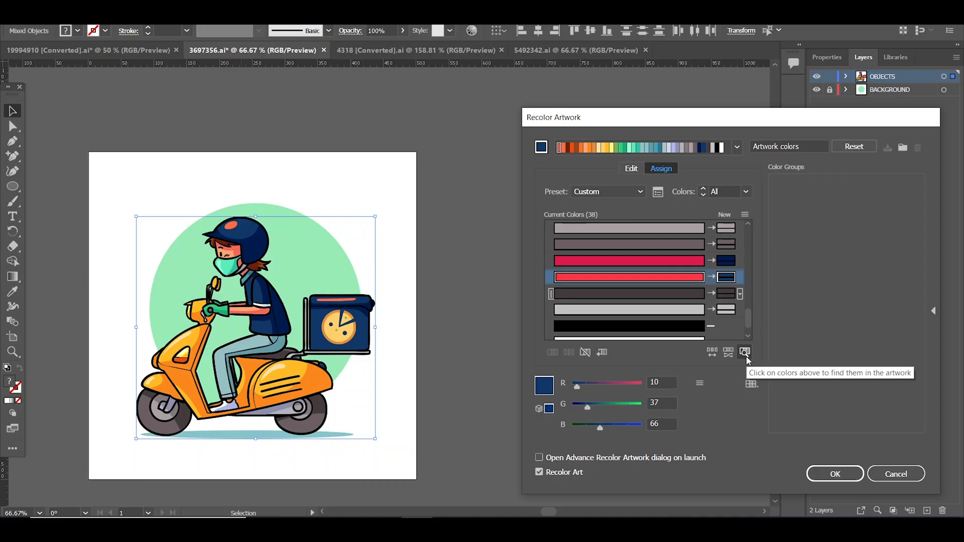
Locate the orange highlight color of the helmet and box and change it to blue with R 00, G 4b and B 89
scroll(632, 283, "up", 5)
scroll(632, 283, "up", 10)
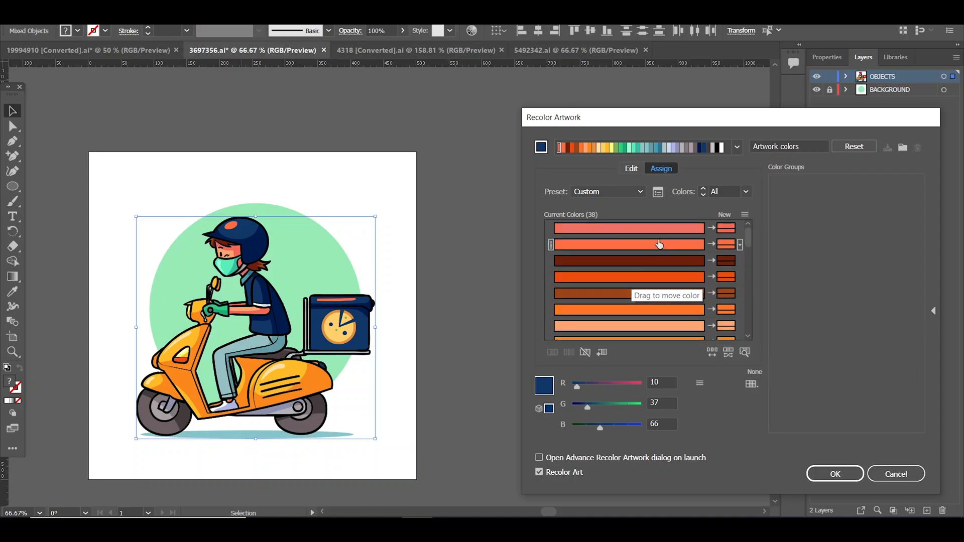
left_click(667, 229)
left_click(662, 246)
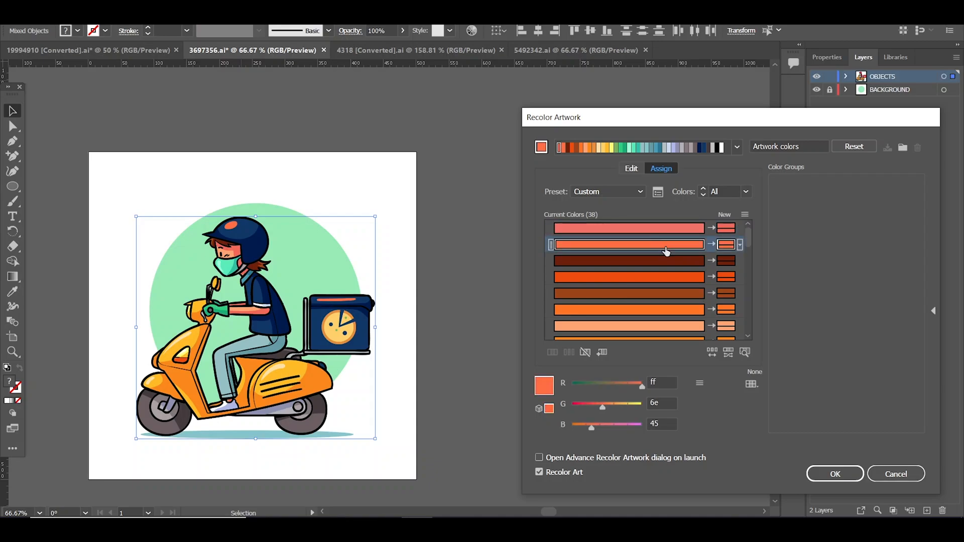
left_click(744, 352)
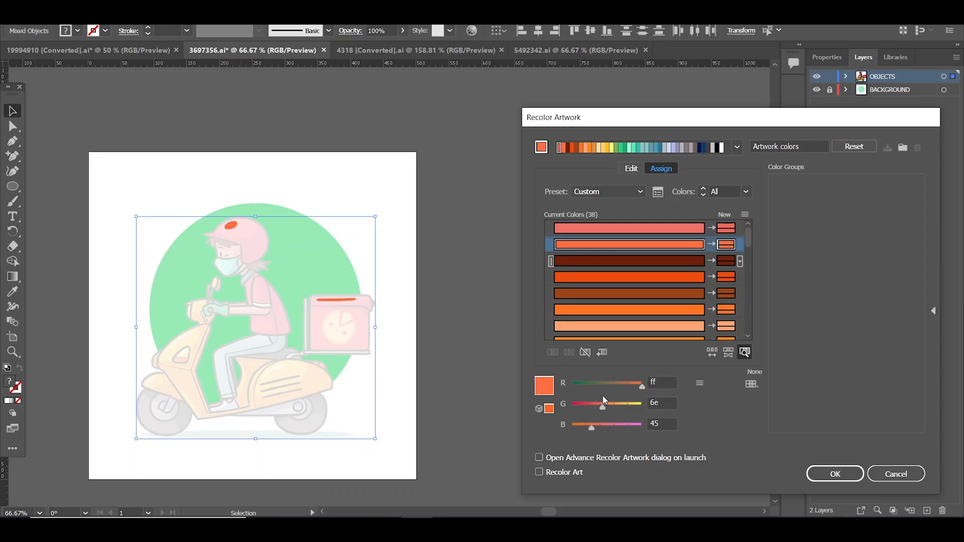
left_click_drag(580, 385, 587, 408)
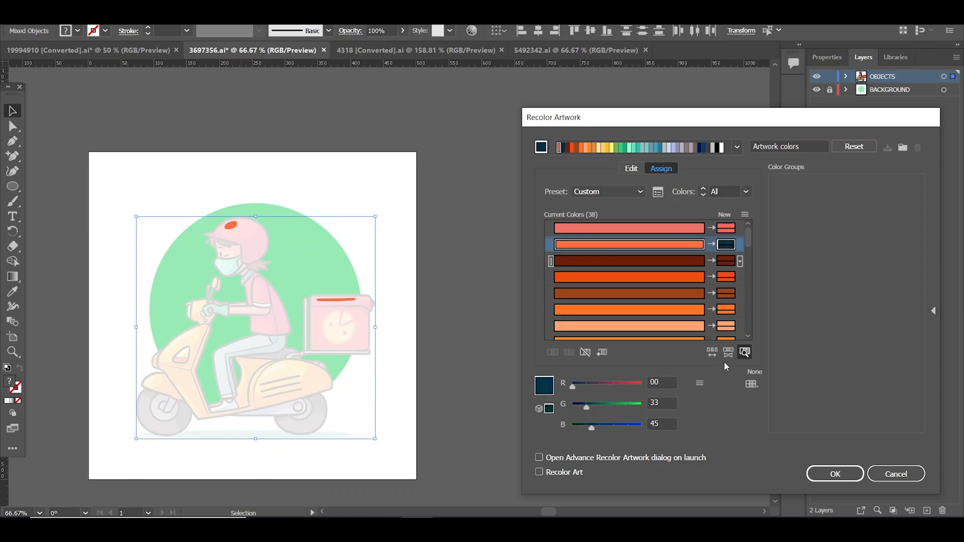
left_click(746, 352)
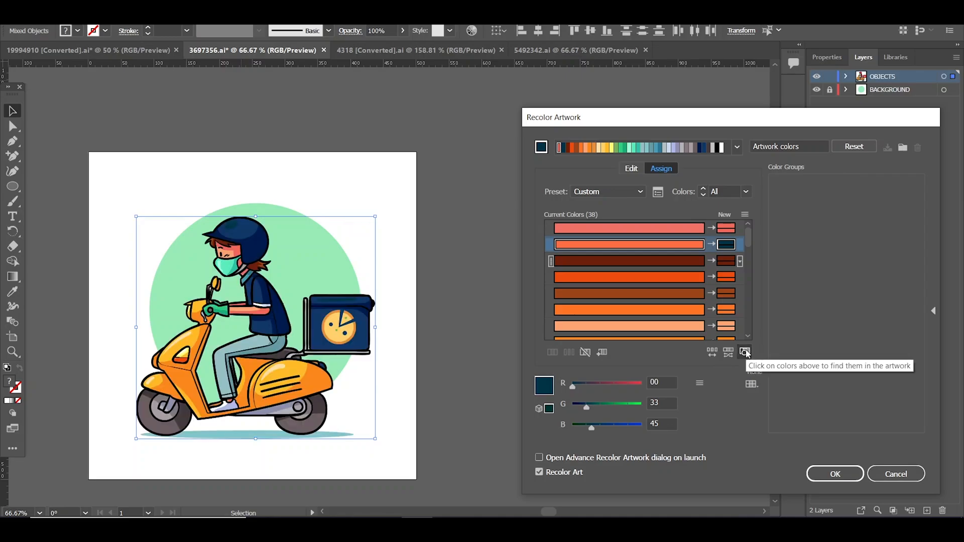
left_click_drag(593, 405, 595, 405)
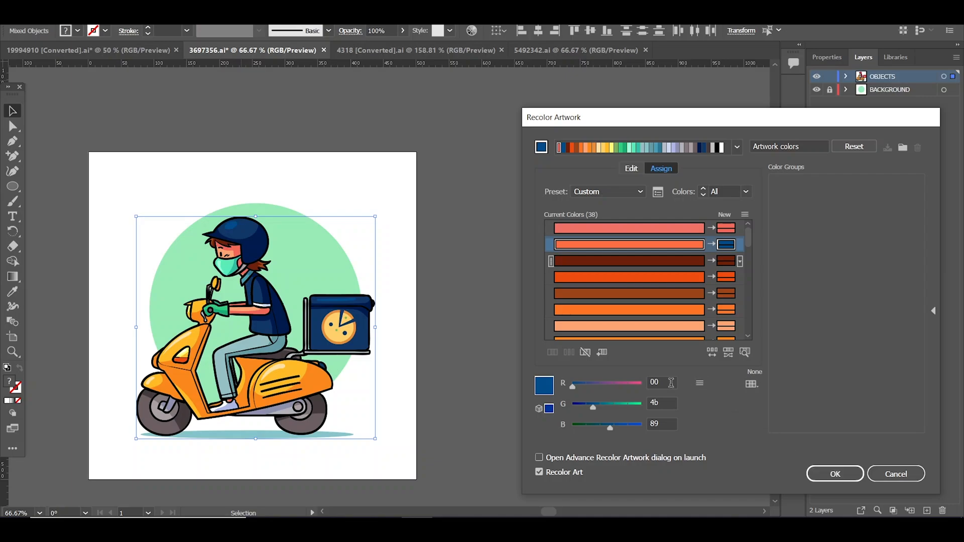
Switch the color sliders to RGB and HSB modes, and return them to web-safe RGB
left_click(699, 384)
left_click(711, 394)
left_click(662, 385)
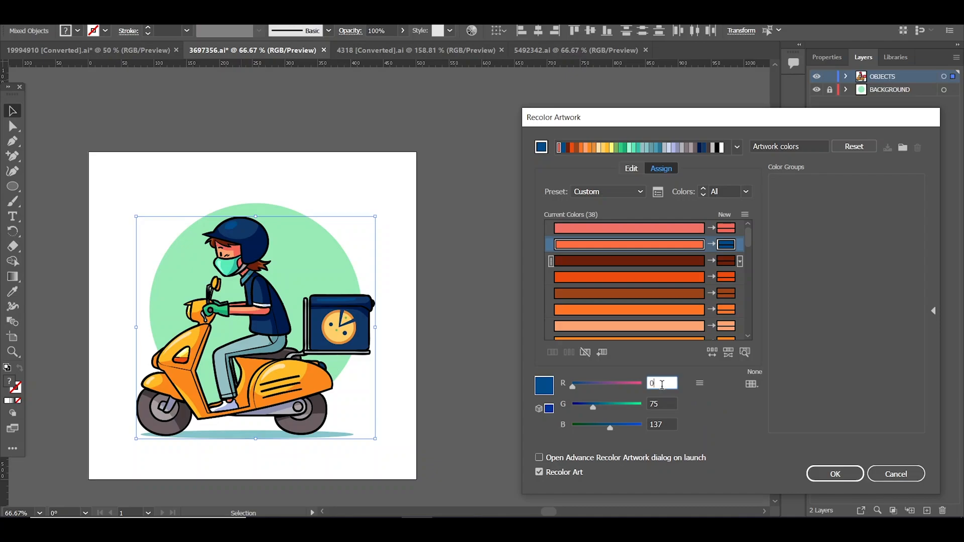
left_click(703, 385)
left_click(713, 409)
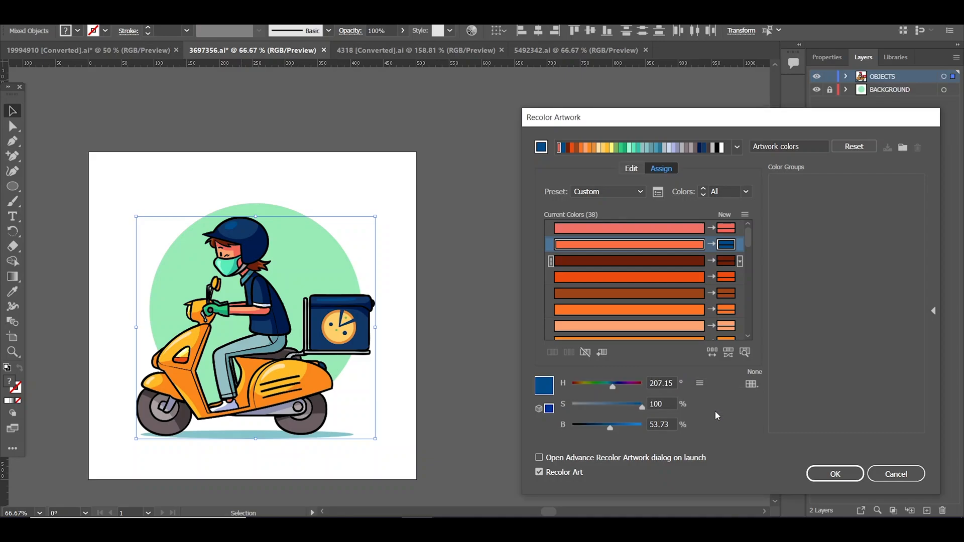
left_click(700, 384)
left_click(713, 437)
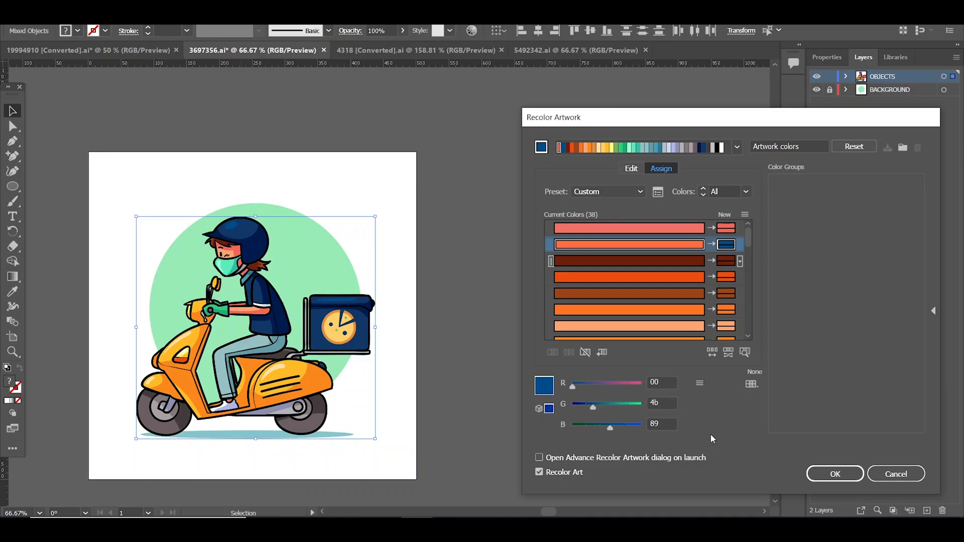
left_click(666, 384)
Locate the dark grey below the bright red among the current colors, find it in the artwork, and open its R value
scroll(689, 309, "down", 2)
scroll(688, 309, "down", 6)
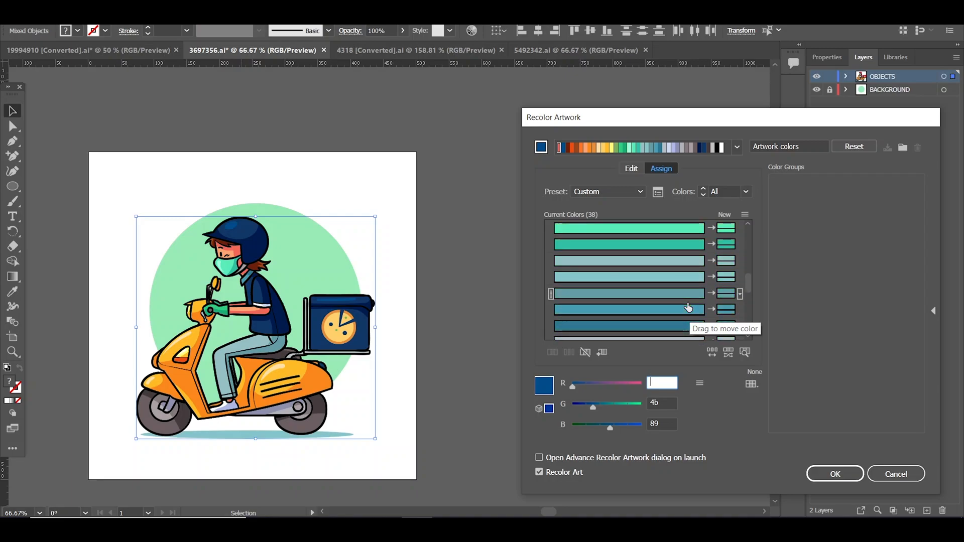
scroll(689, 308, "down", 2)
scroll(689, 308, "down", 5)
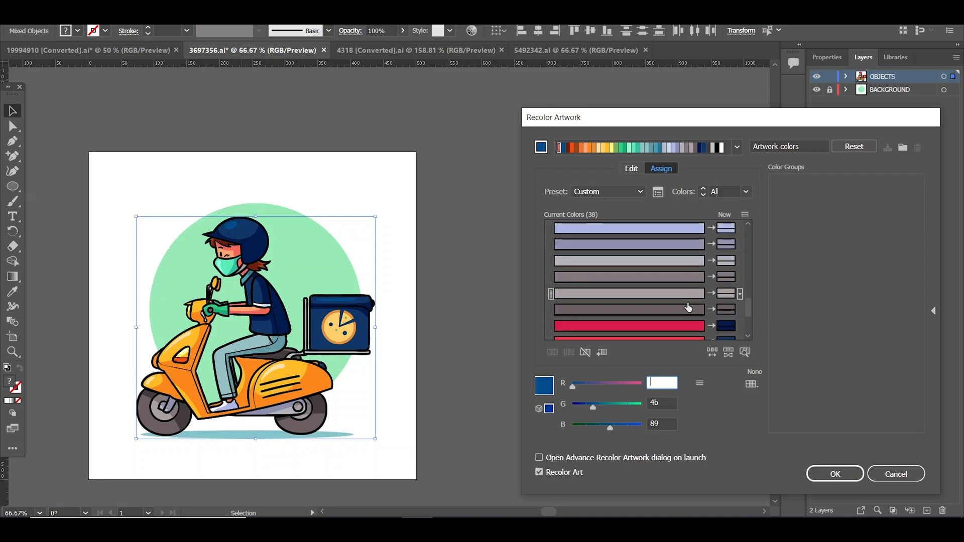
left_click(690, 310)
left_click(745, 352)
left_click(745, 353)
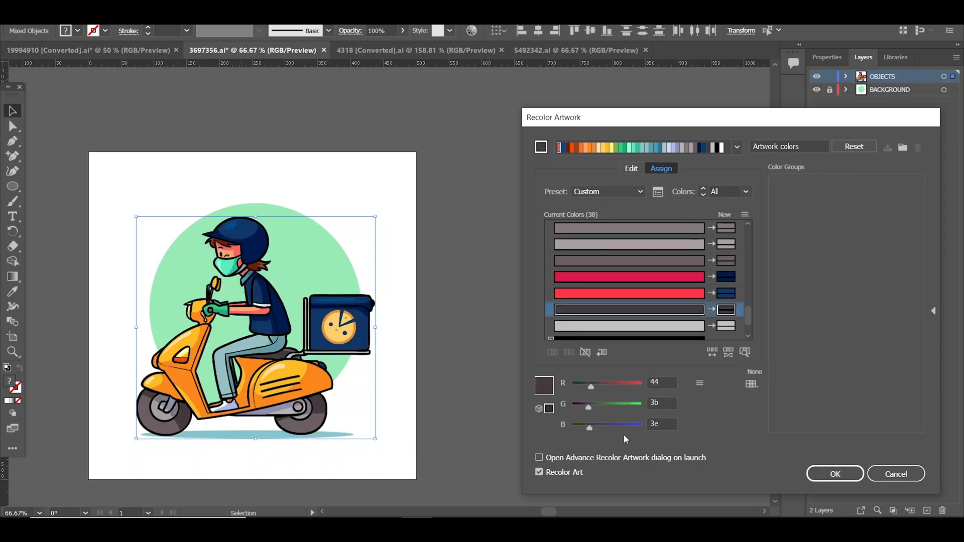
left_click(666, 384)
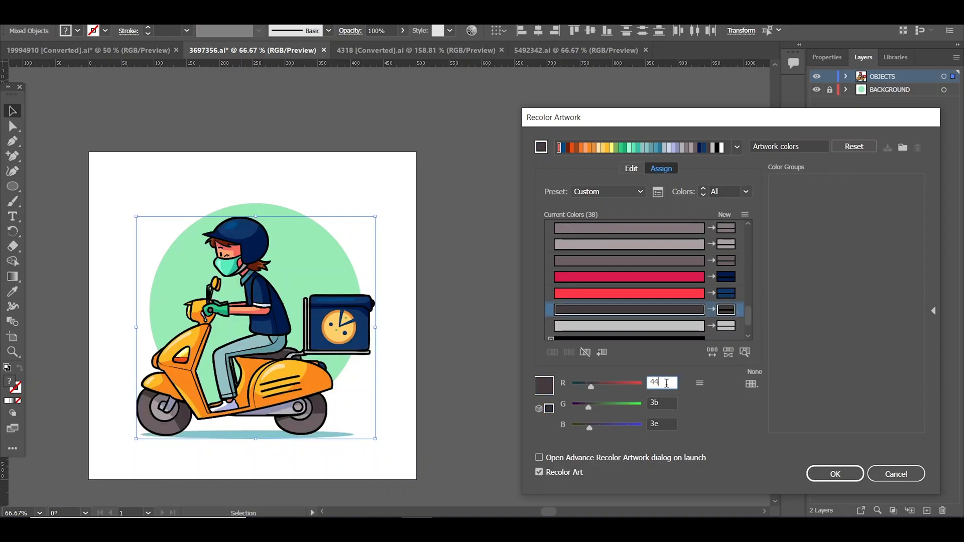
key("Tab")
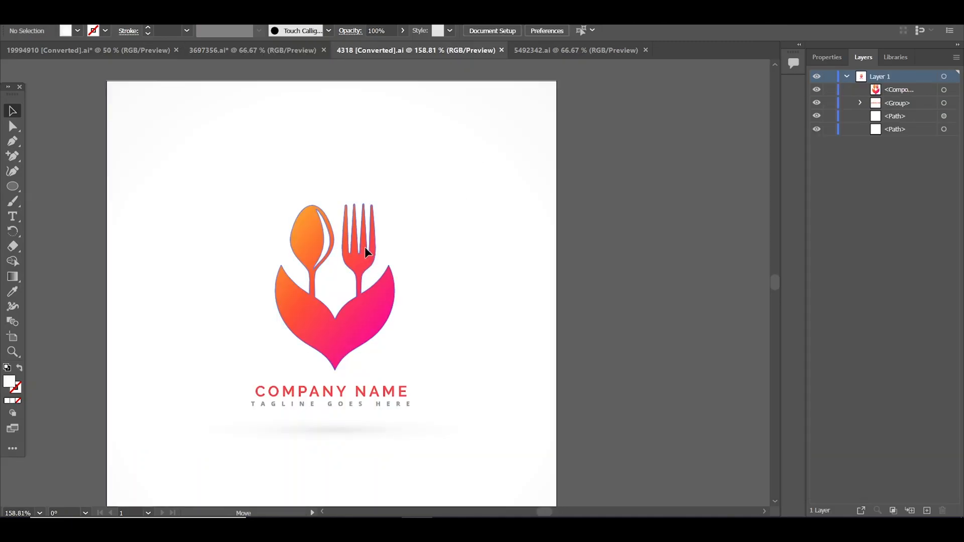
Select the spoon, fork and leaf logo and open the advanced Recolor Artwork options for it
left_click(365, 247)
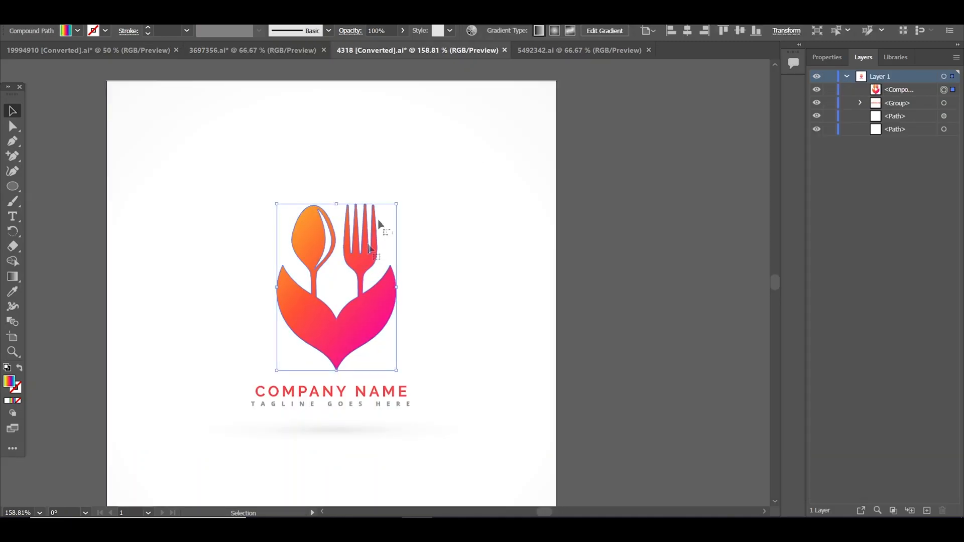
left_click(472, 31)
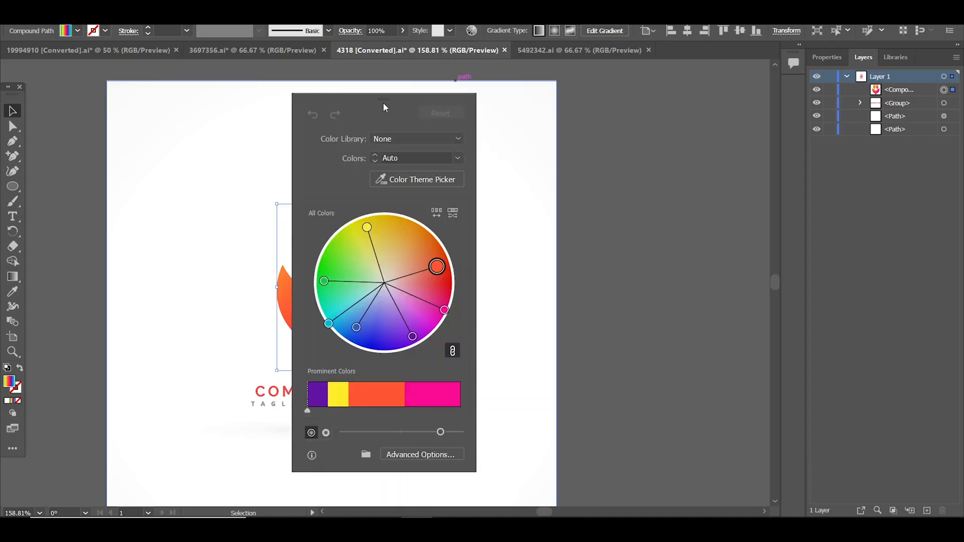
left_click_drag(385, 99, 562, 104)
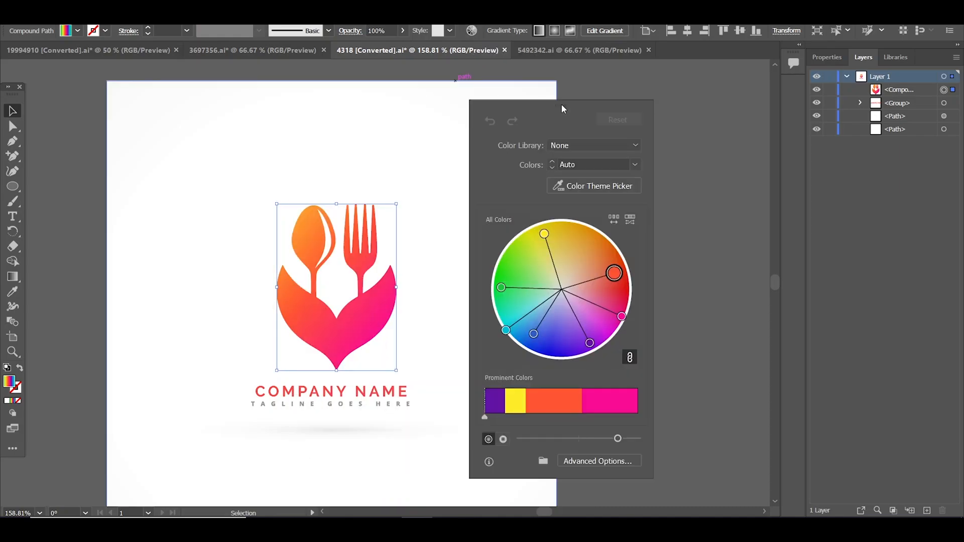
left_click(610, 461)
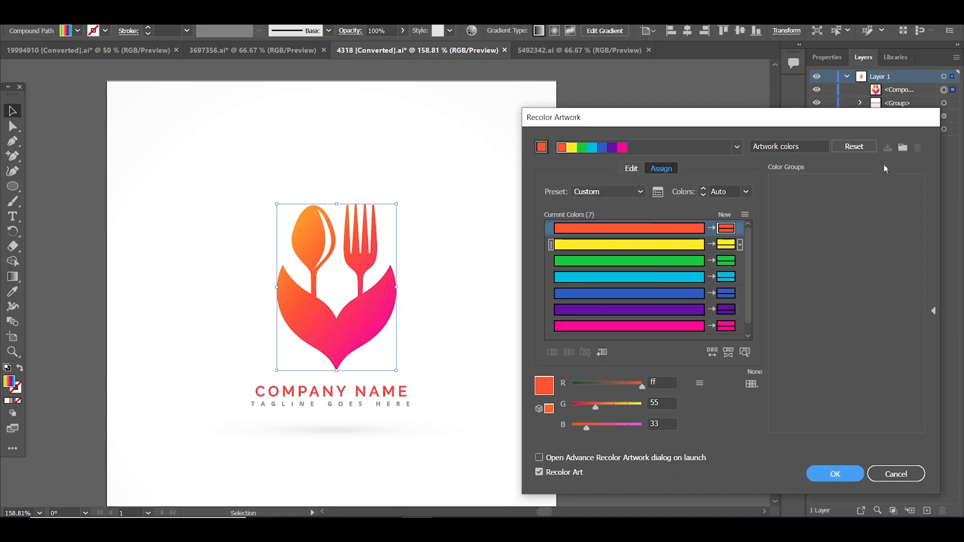
Save the logo's current colors as a color group named Original
left_click(903, 147)
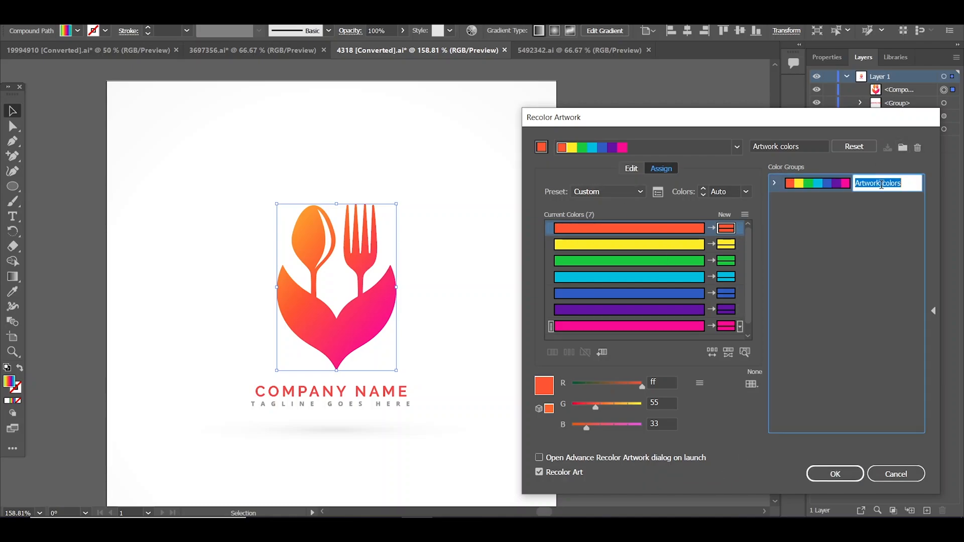
key("BackSpace")
key("Return")
Rotate the linked colors on the color wheel until the orange base color becomes pink, and save them as color group Violet
left_click(632, 168)
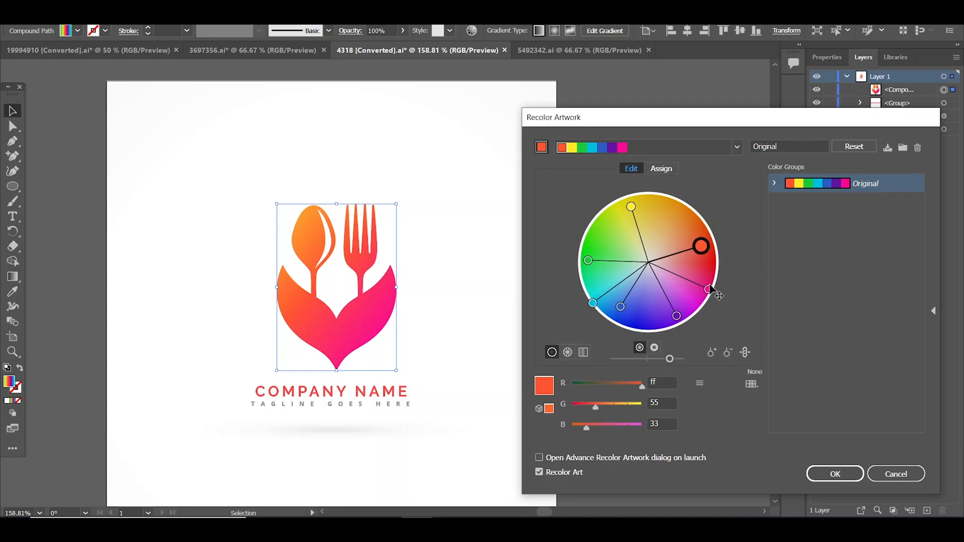
left_click_drag(701, 246, 708, 290)
left_click(907, 144)
double_click(871, 199)
key("BackSpace")
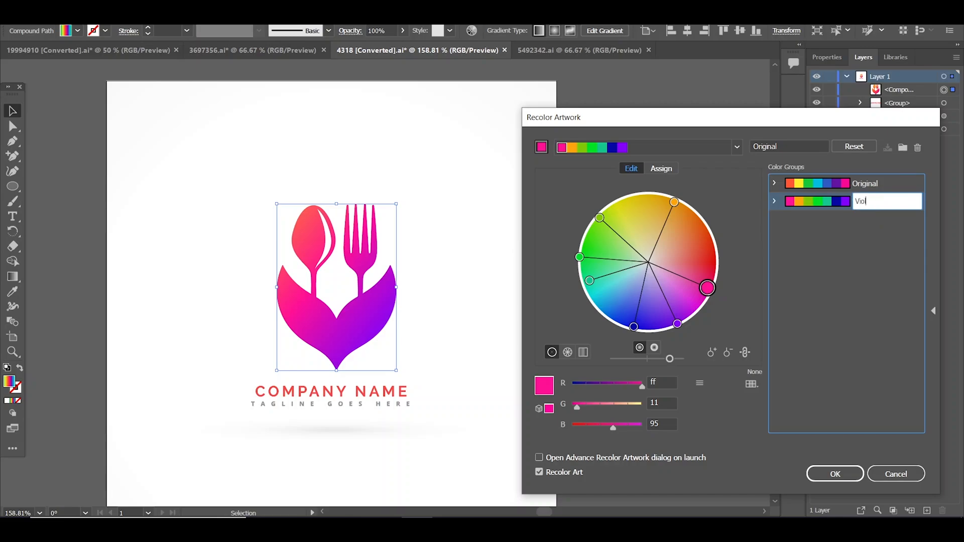
key("Return")
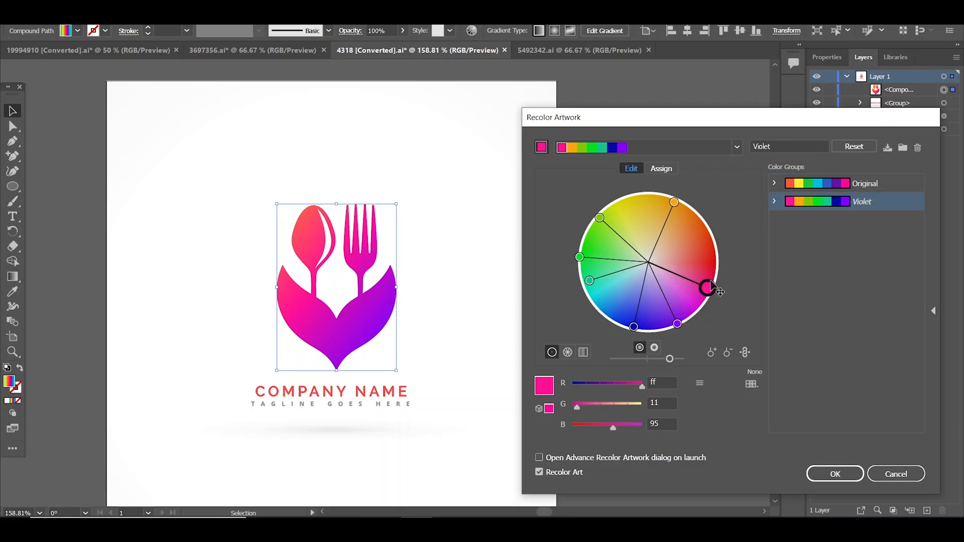
Rotate the linked colors until the pink base color becomes blue-violet, about R 60, G 34, B ff, and save them as color group Blue
left_click_drag(708, 288, 652, 317)
left_click(903, 148)
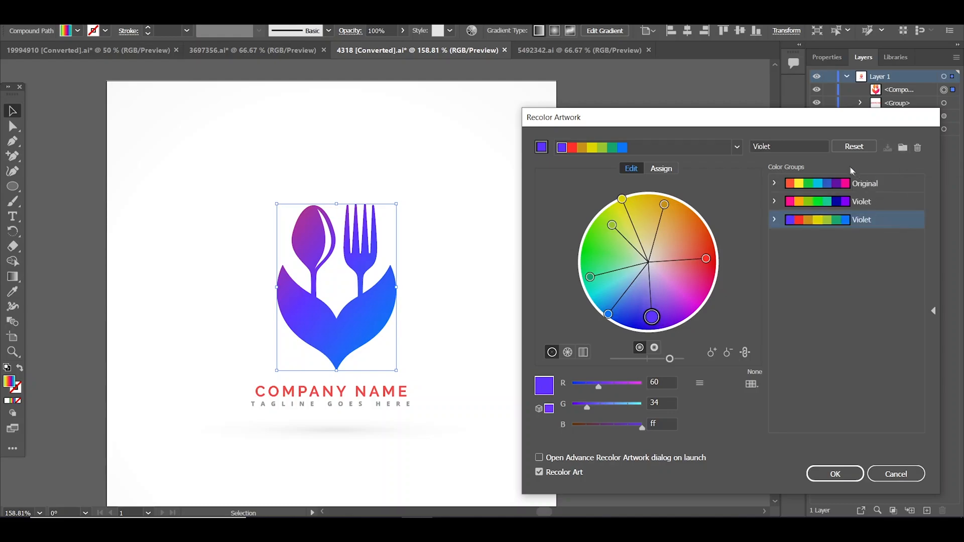
left_click(803, 145)
double_click(862, 222)
key("BackSpace")
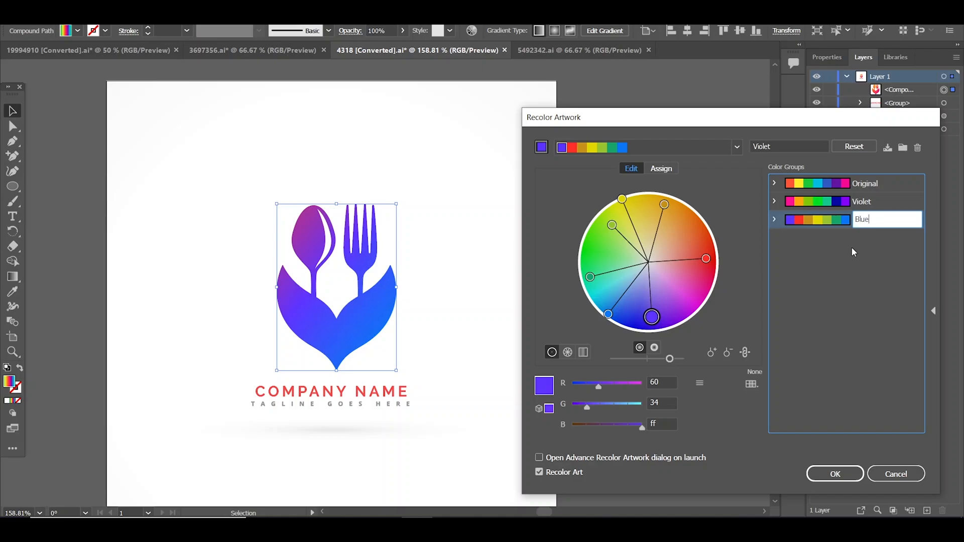
key("Return")
Rotate the linked colors until the base color becomes bright green, about R 44, G ff, B 12, and save them as color group Green
left_click_drag(652, 317, 589, 238)
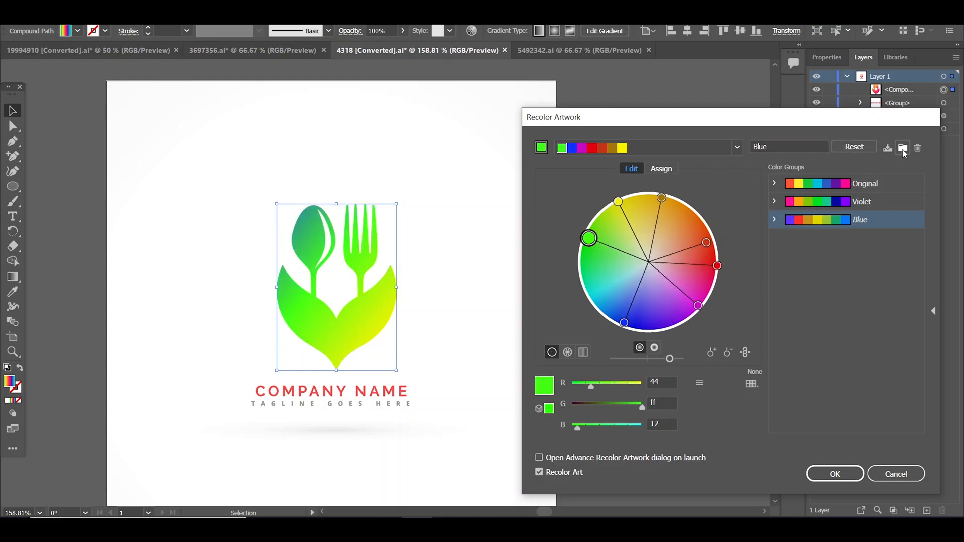
left_click(888, 148)
double_click(861, 237)
key("BackSpace")
key("Return")
Compare the saved color groups Original, Violet, Blue and Green on the logo, ending with Green
left_click(874, 182)
left_click(870, 202)
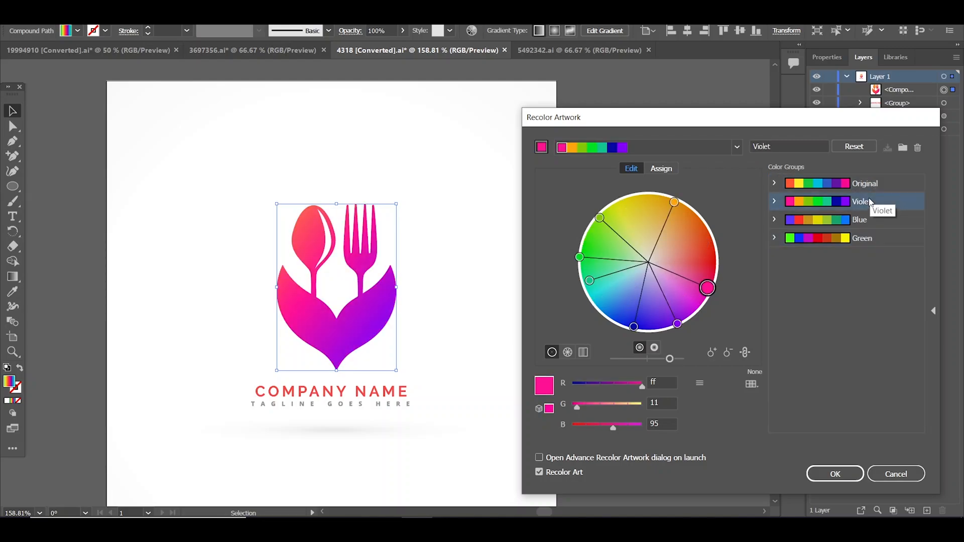
left_click(869, 219)
left_click(886, 238)
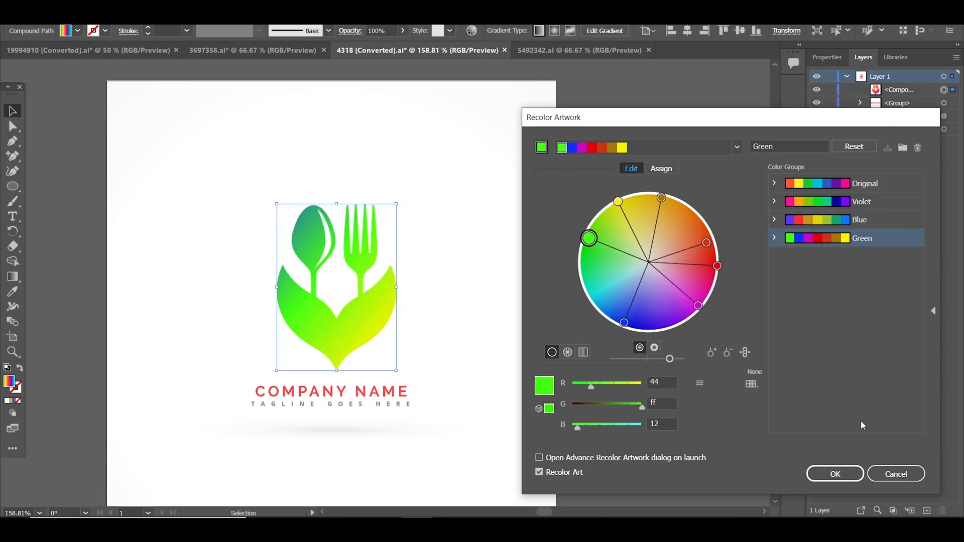